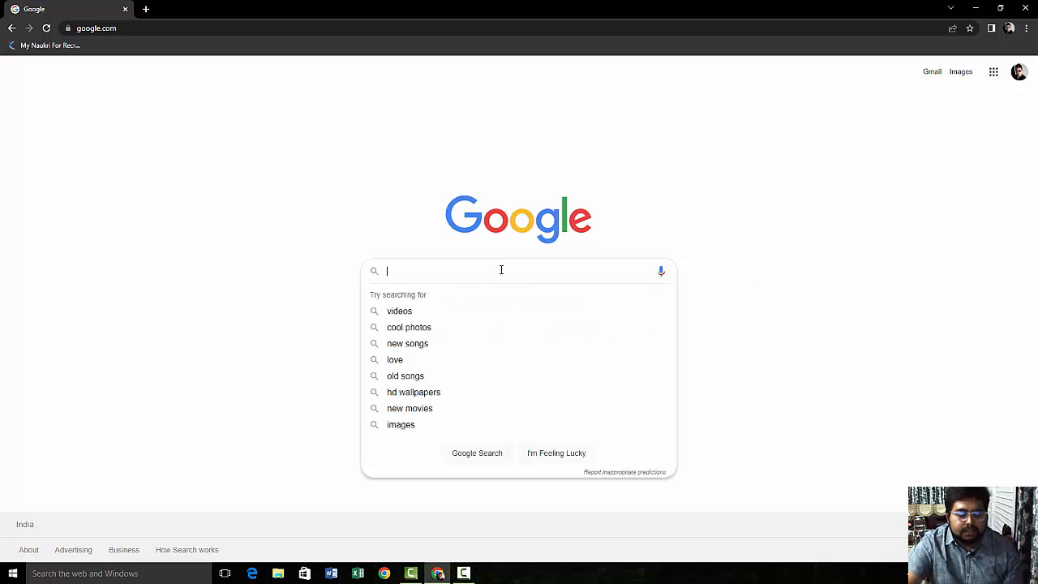
Step: Search Google for 'loom' and open the 'Best Free Screen Recorder' result at loom.com/screen-recorder
type("loom")
key("Return")
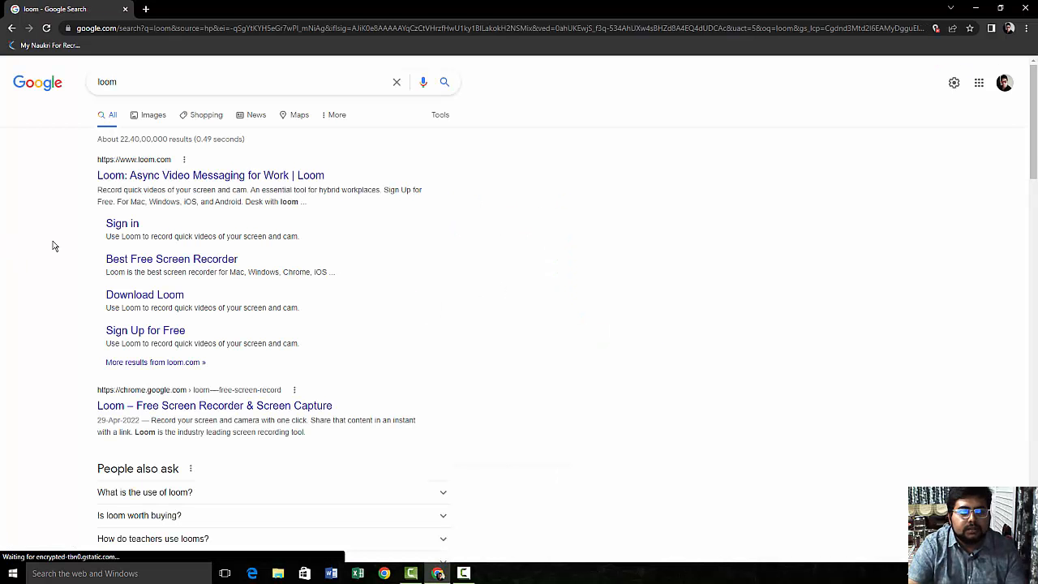
left_click(122, 258)
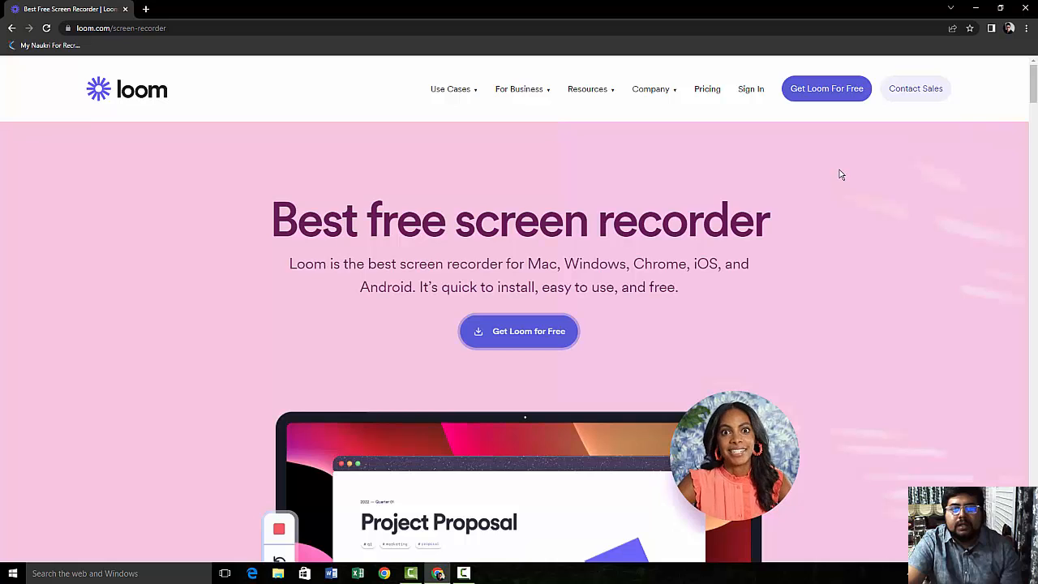
Step: Get Loom for free and sign up with a Google account
left_click(509, 332)
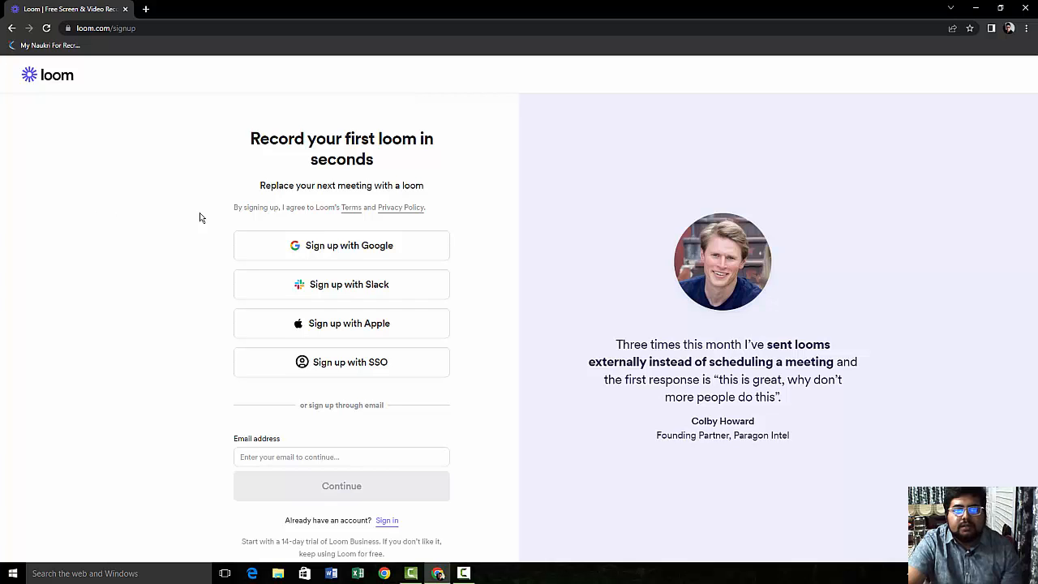
left_click(312, 246)
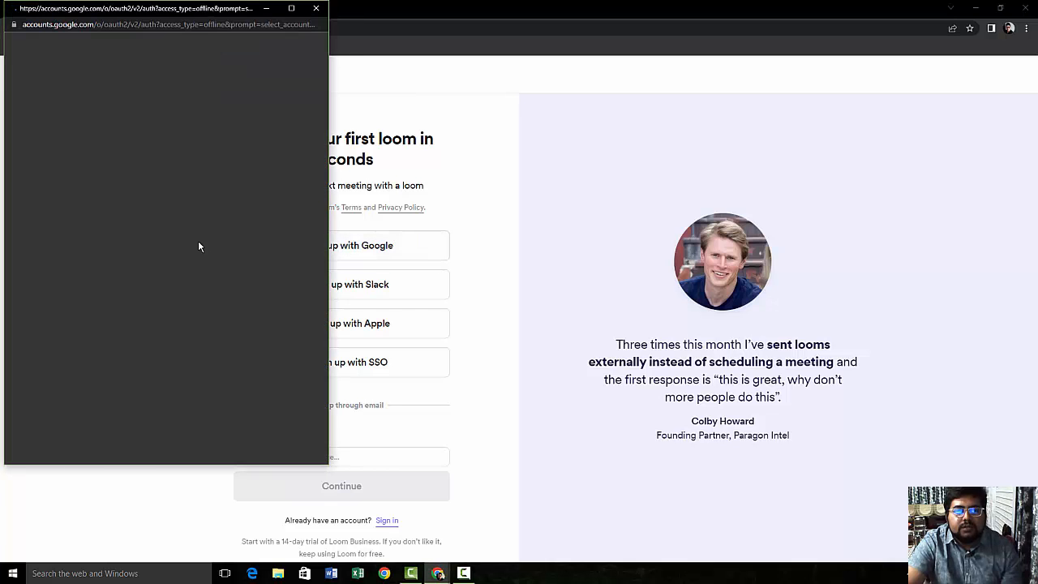
left_click(81, 166)
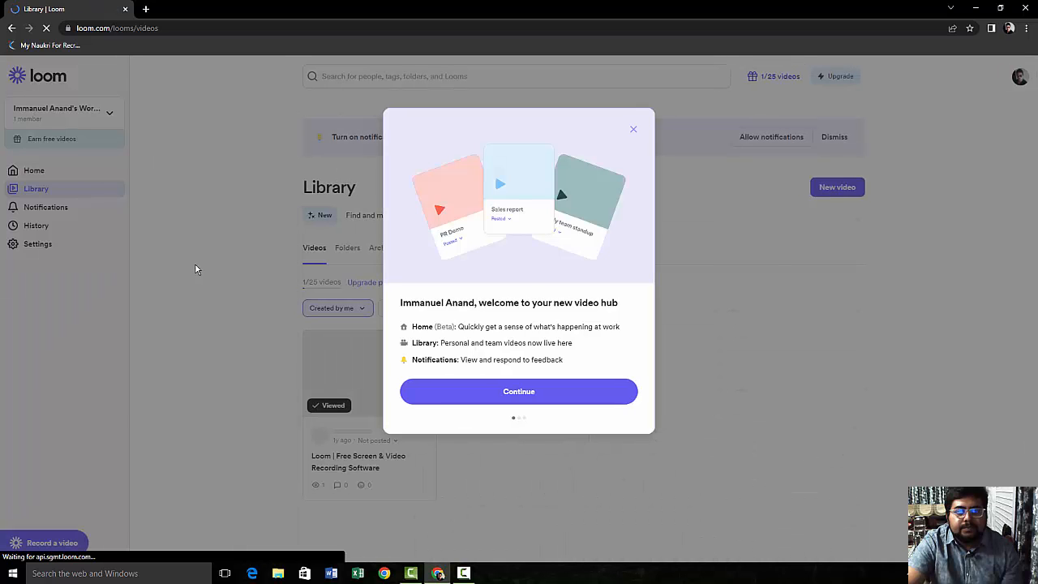
Step: Step through the welcome tour to its last page to reach the video Library
left_click(511, 392)
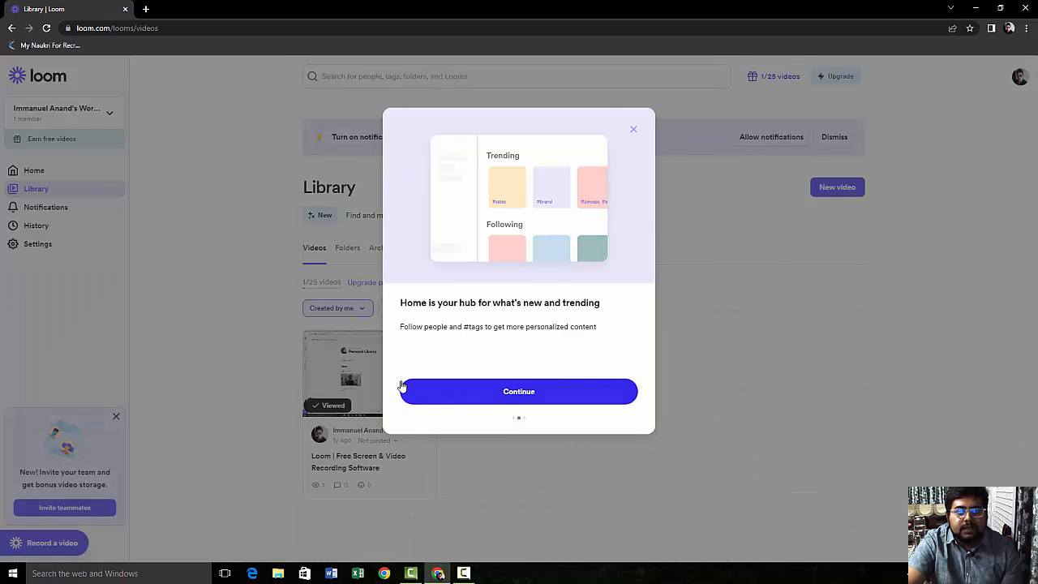
left_click(532, 392)
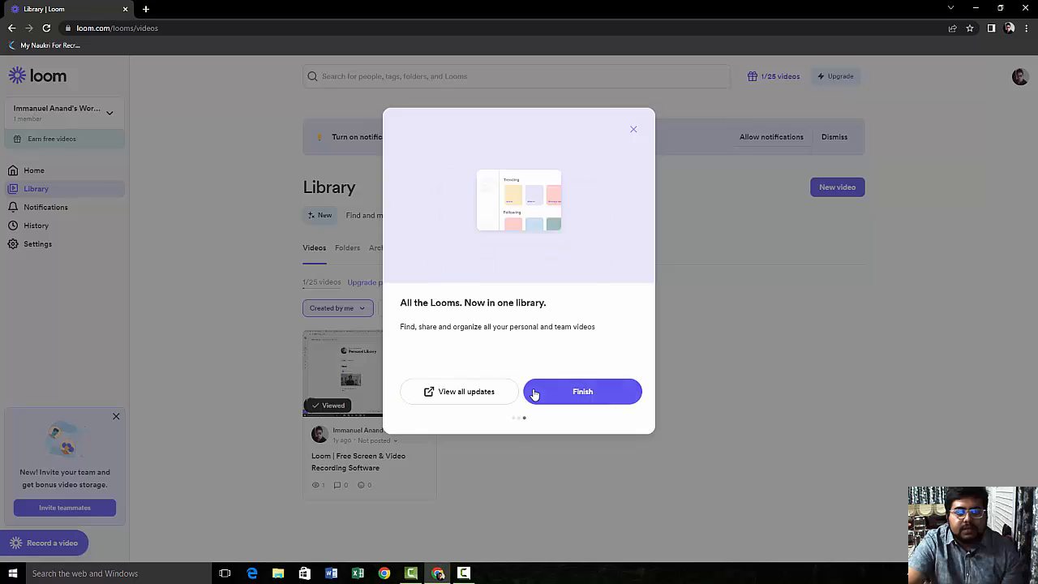
left_click(557, 393)
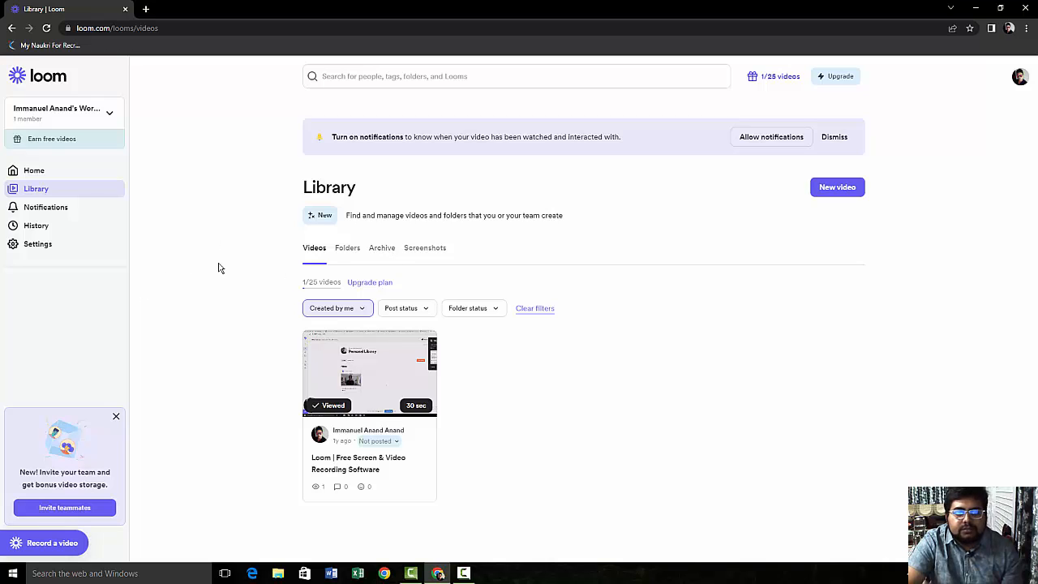
Step: Start a new video recording and allow Loom microphone and camera access
left_click(827, 193)
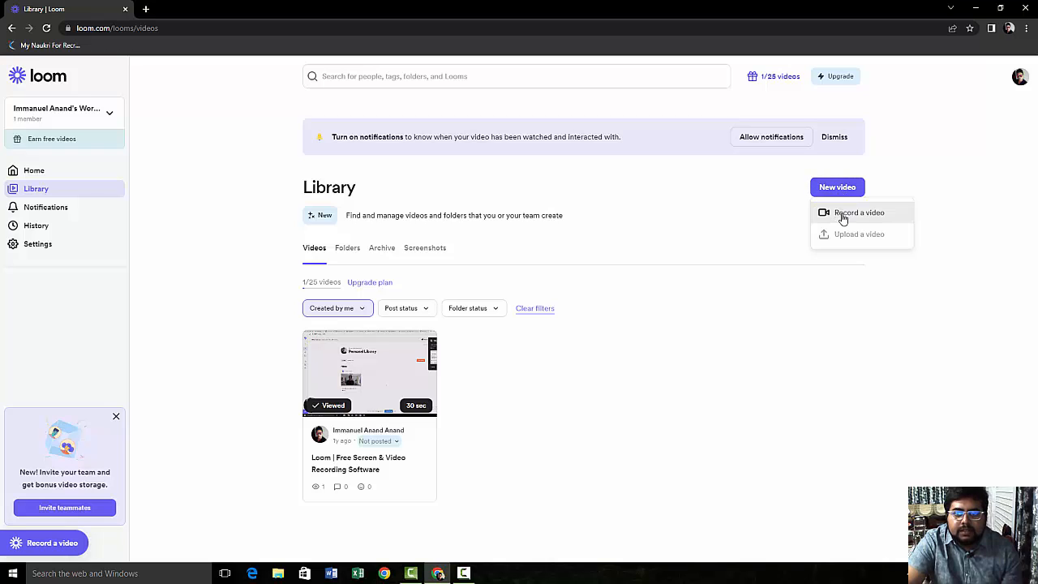
left_click(841, 215)
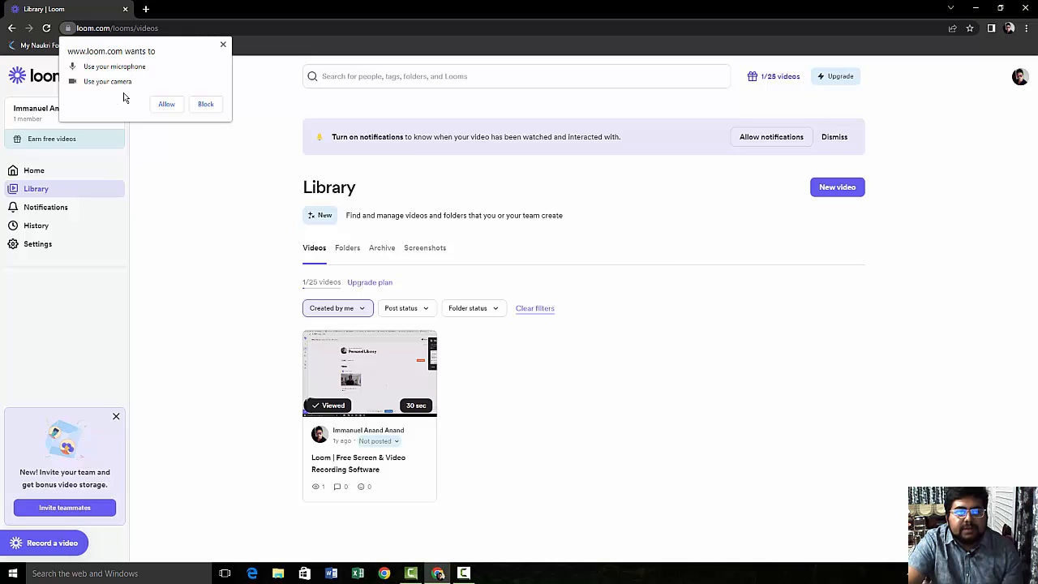
left_click(170, 106)
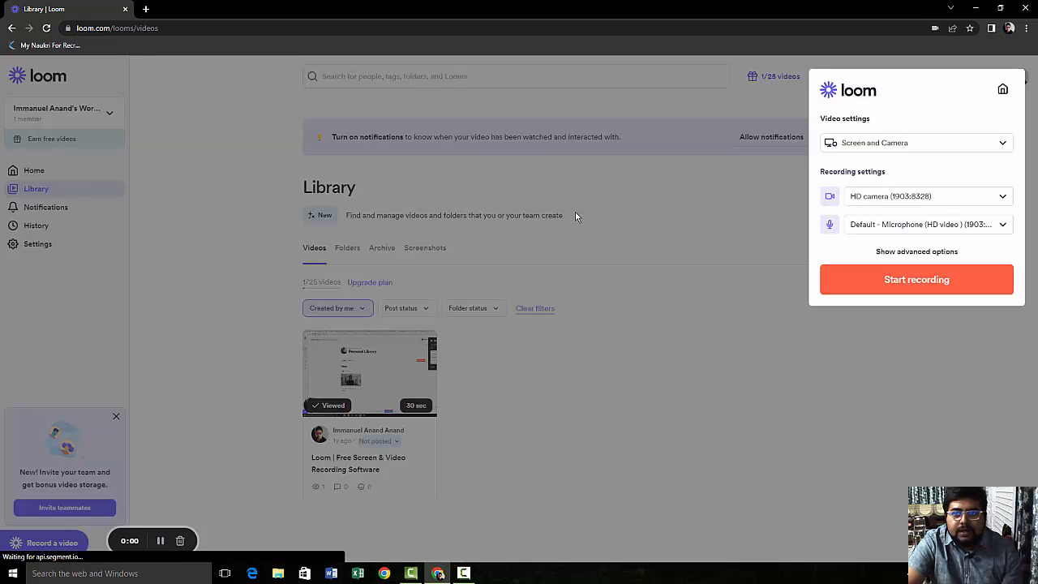
left_click(912, 144)
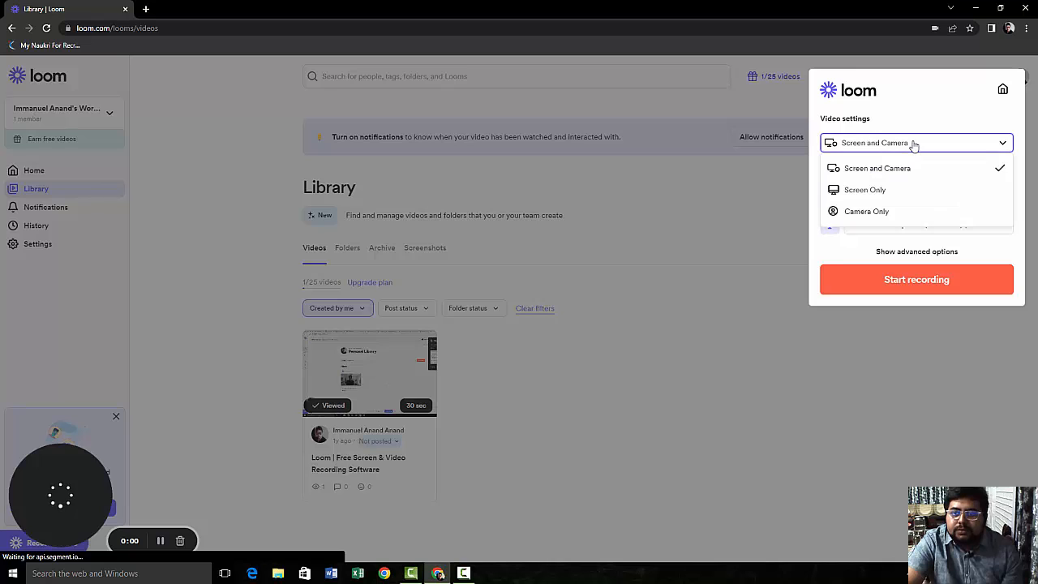
left_click(902, 193)
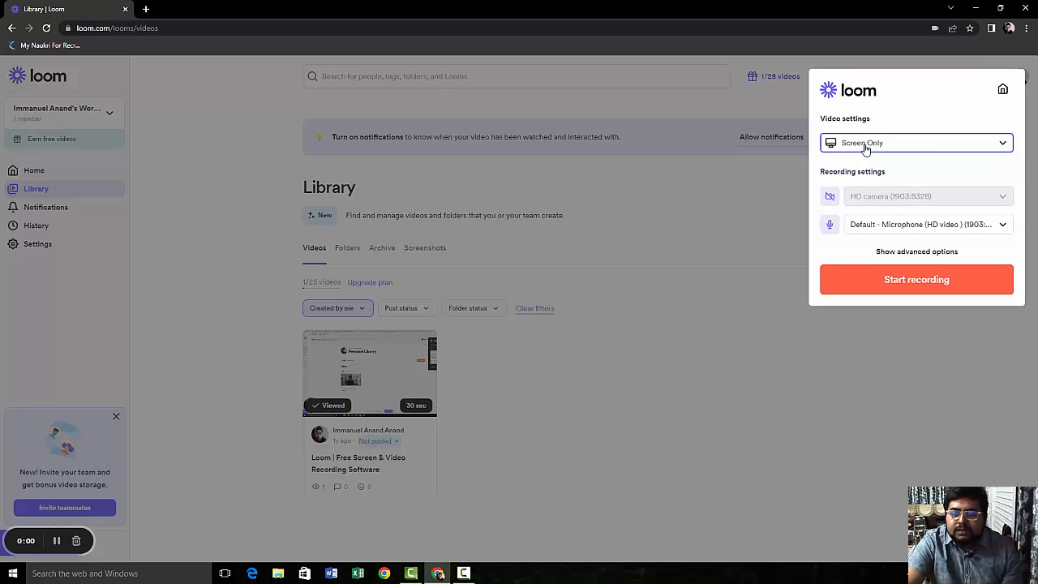
left_click(892, 149)
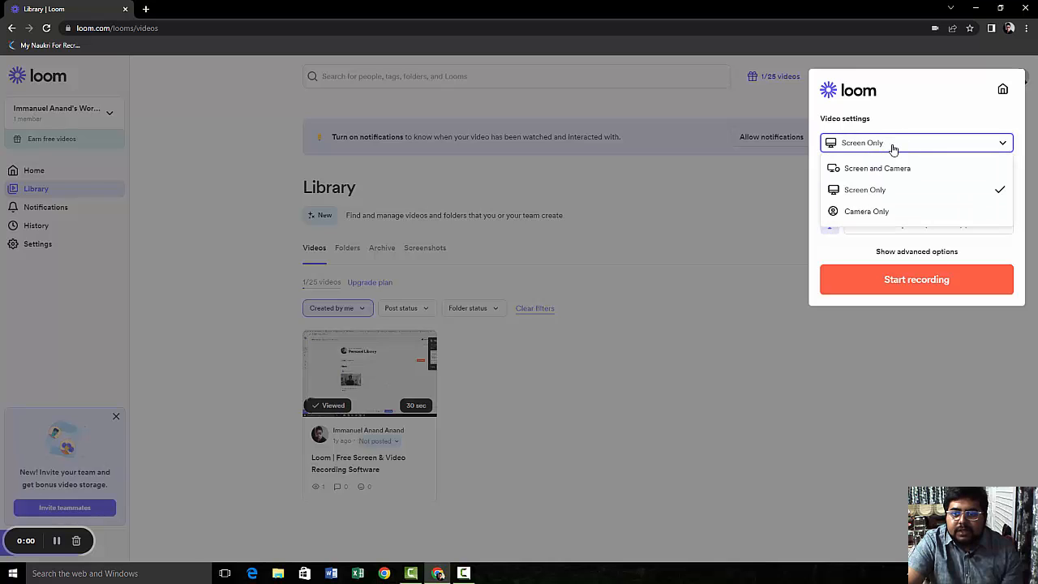
left_click(880, 208)
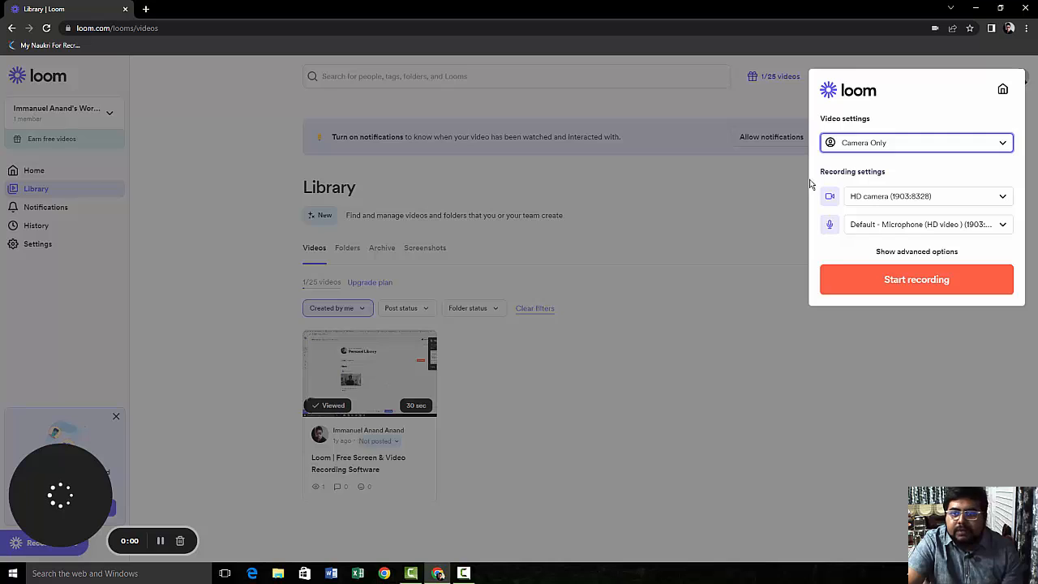
left_click(879, 146)
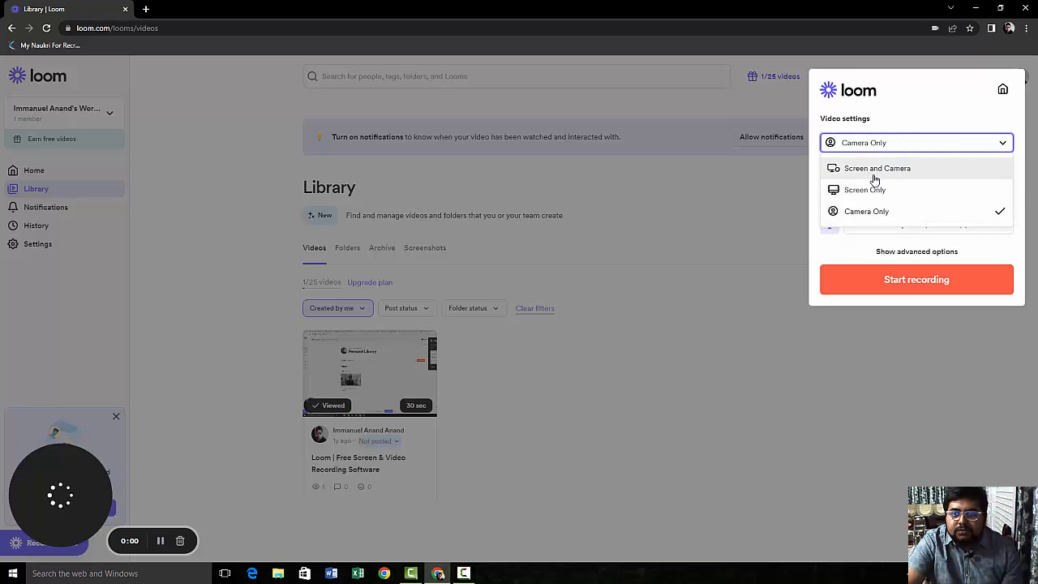
left_click(874, 170)
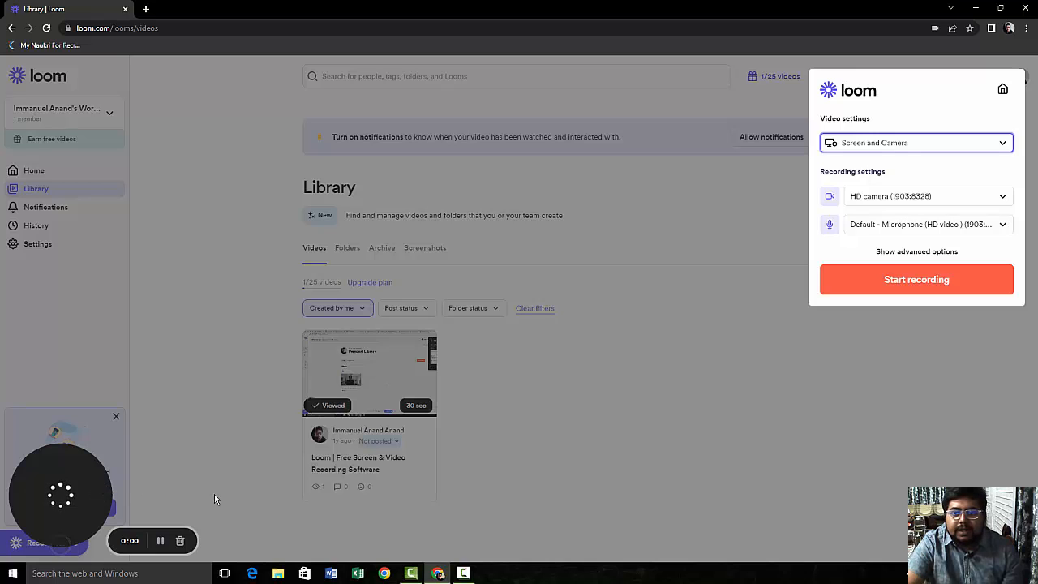
Step: Keep the HD camera, choose the Realtek High Definition Audio microphone, and start recording
left_click(889, 199)
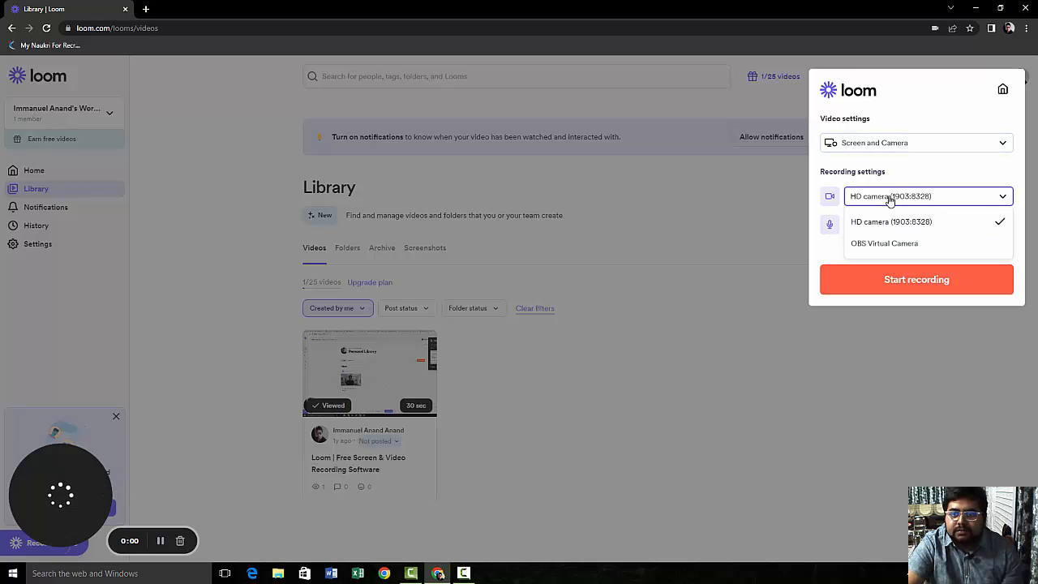
left_click(924, 223)
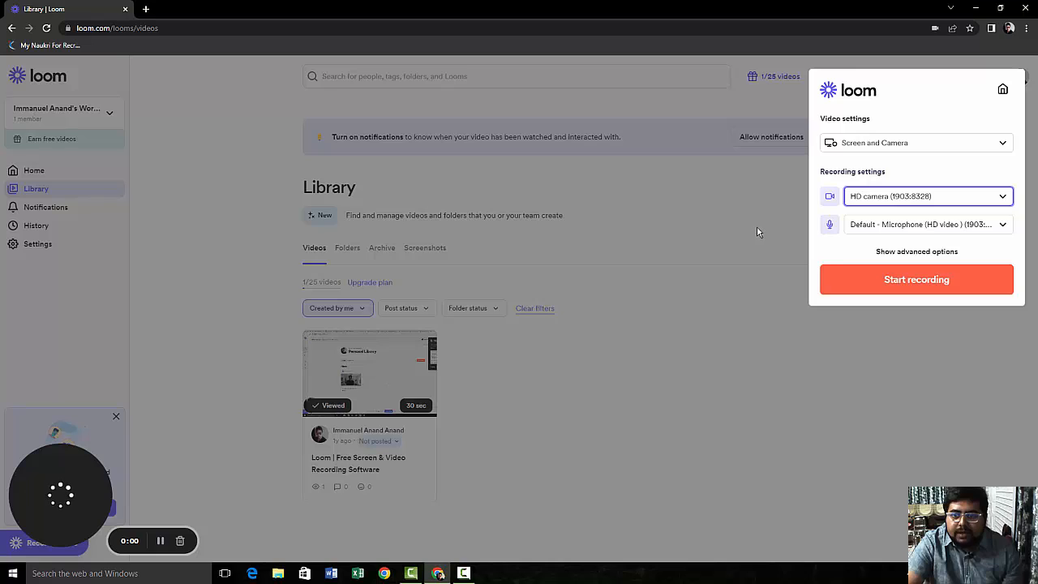
left_click(884, 231)
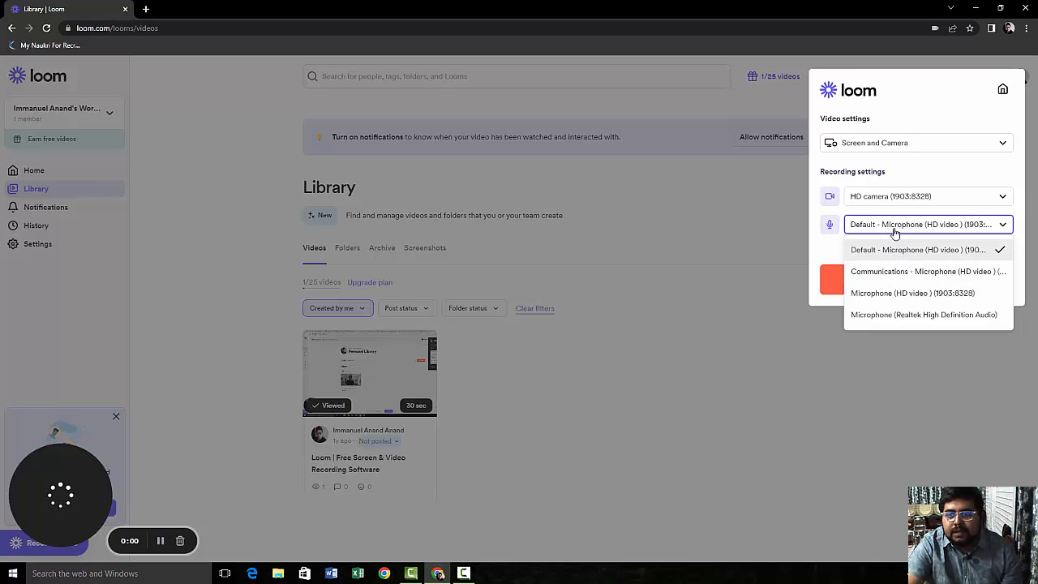
left_click(902, 316)
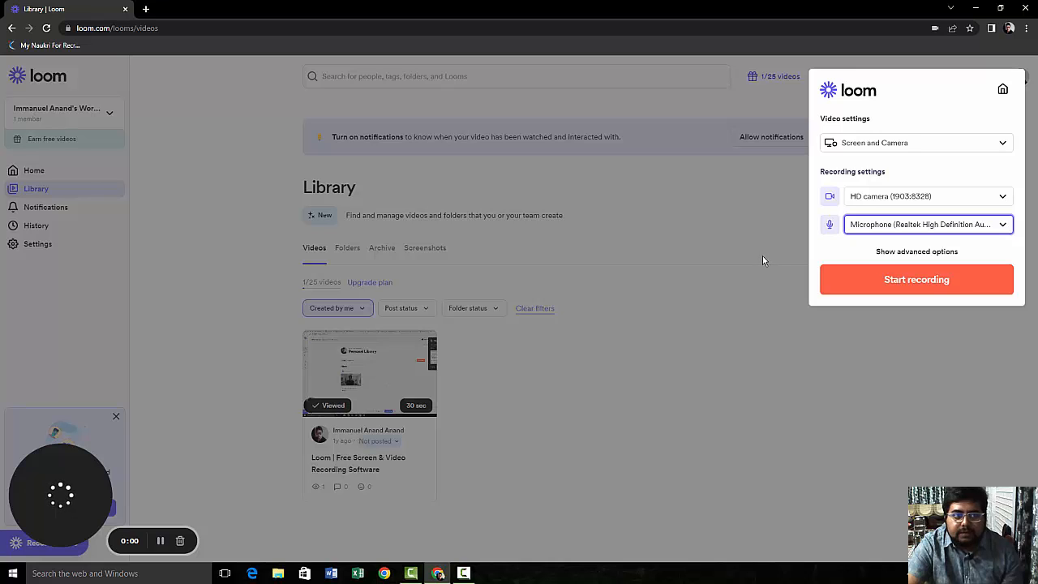
left_click(934, 291)
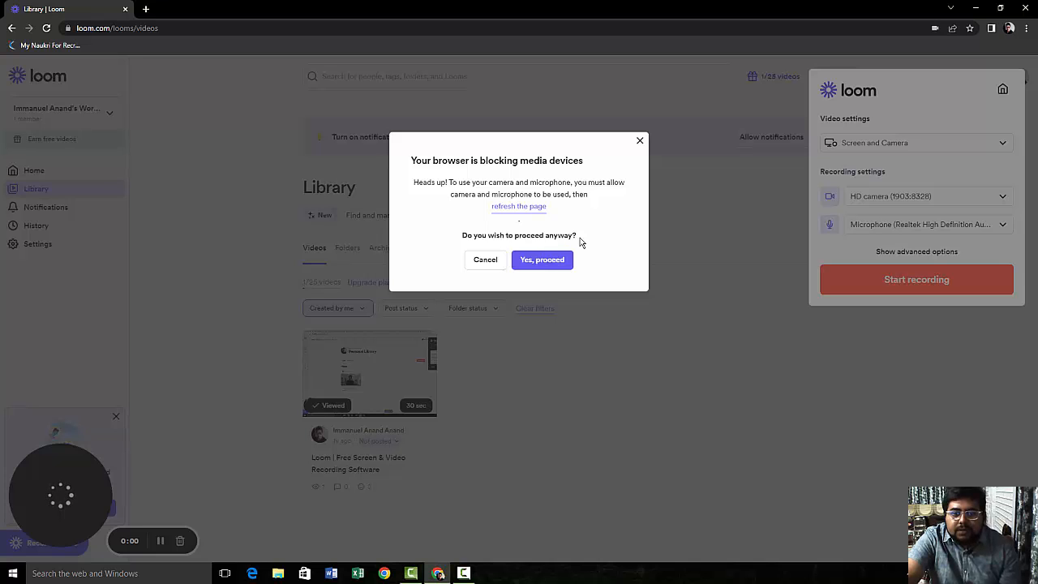
Step: Proceed past the media warning, share the entire screen, then pause and finish at 0:14
left_click(553, 264)
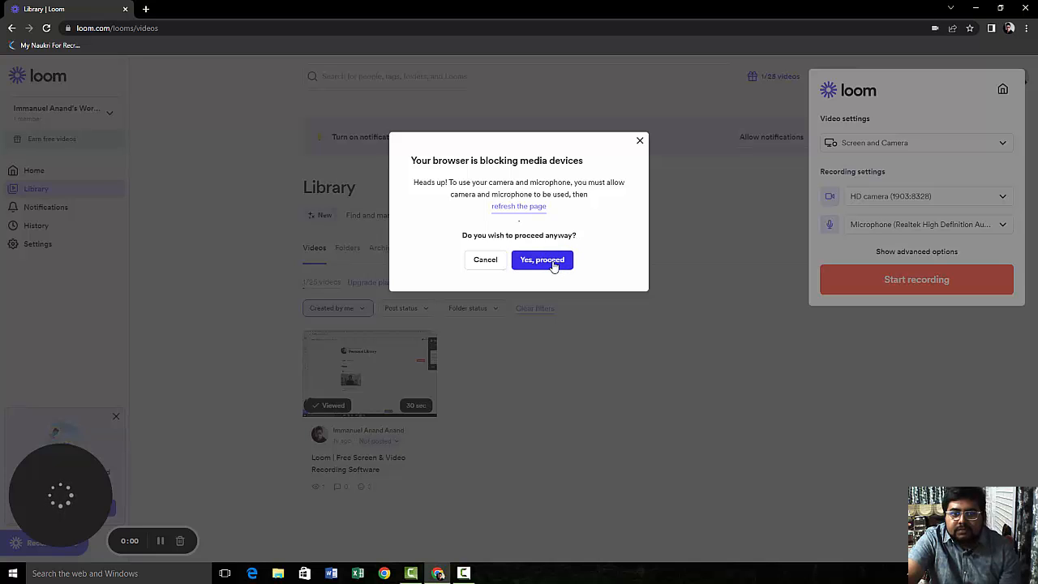
left_click(554, 264)
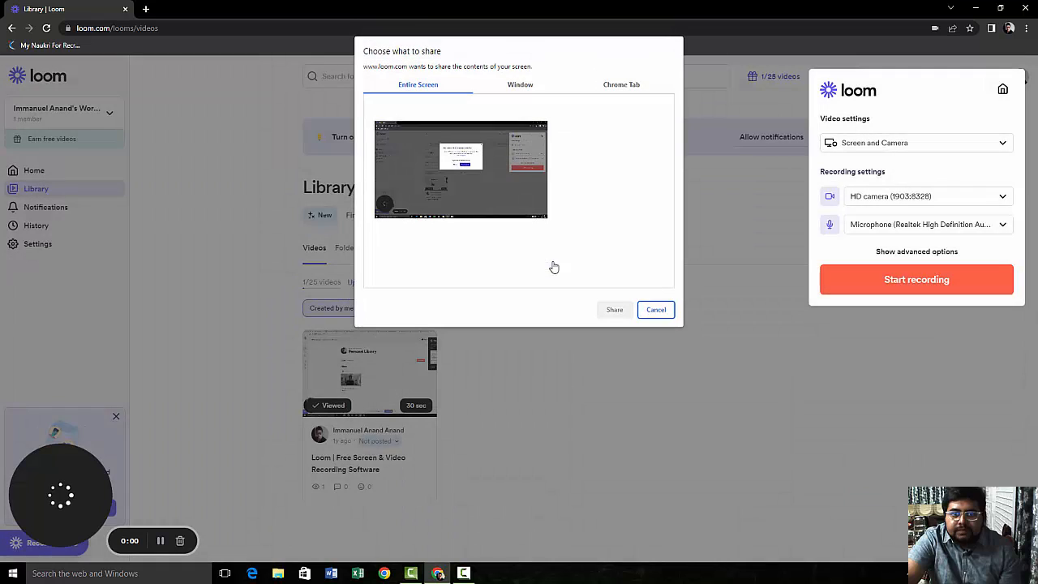
left_click(484, 158)
left_click(528, 86)
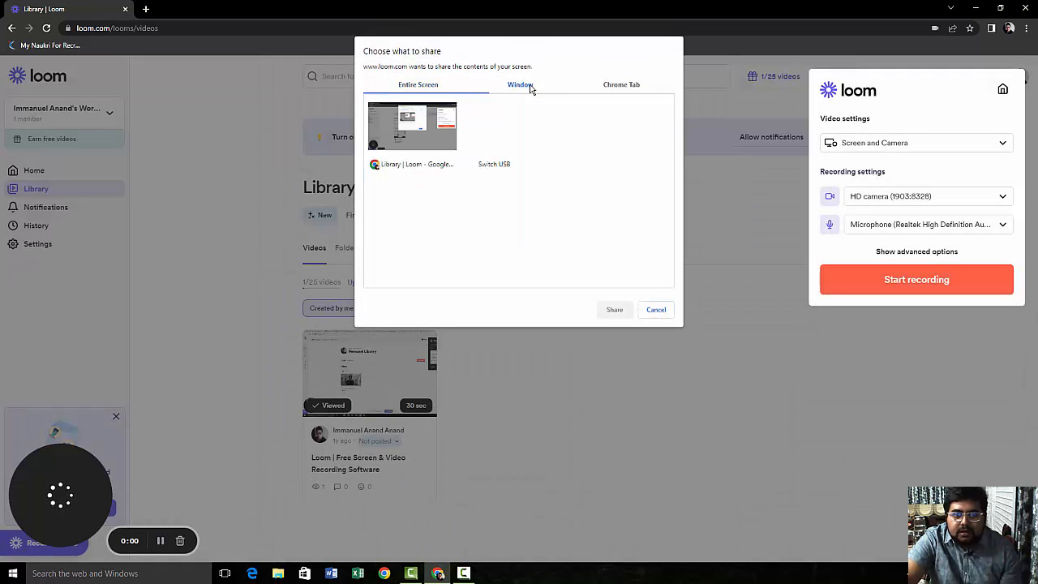
left_click(624, 85)
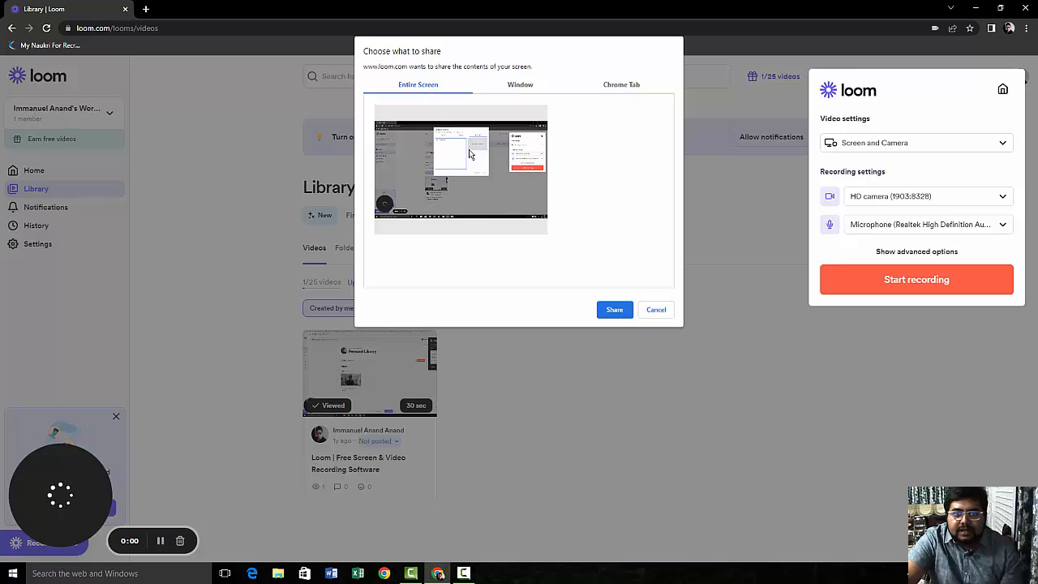
left_click(492, 189)
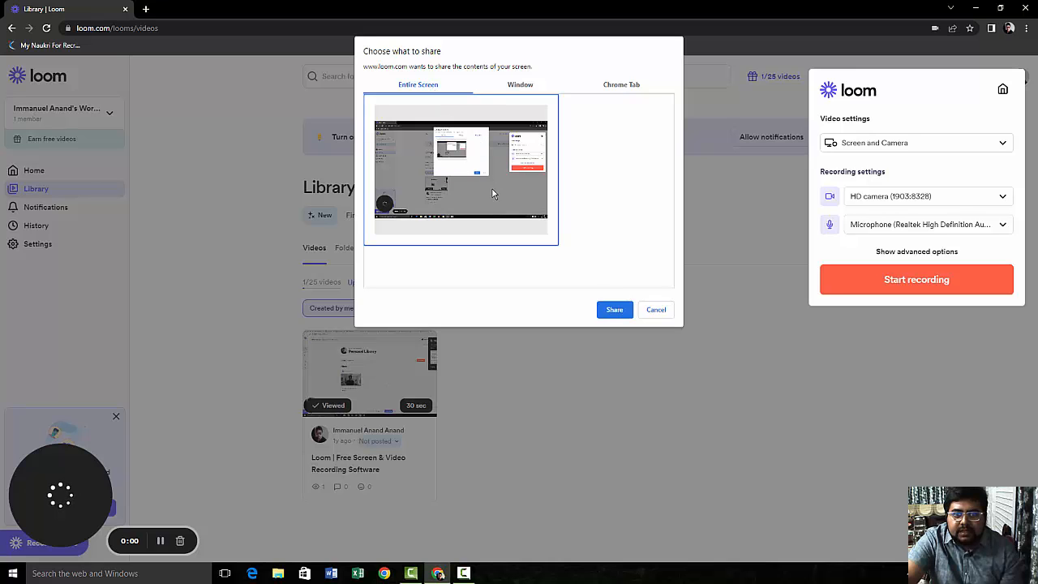
left_click(608, 311)
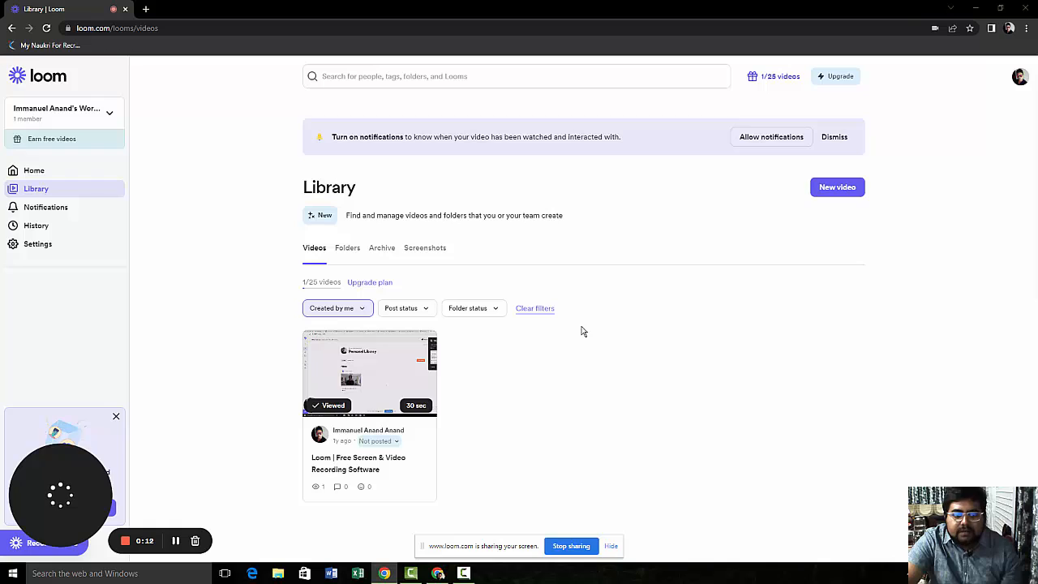
left_click(175, 543)
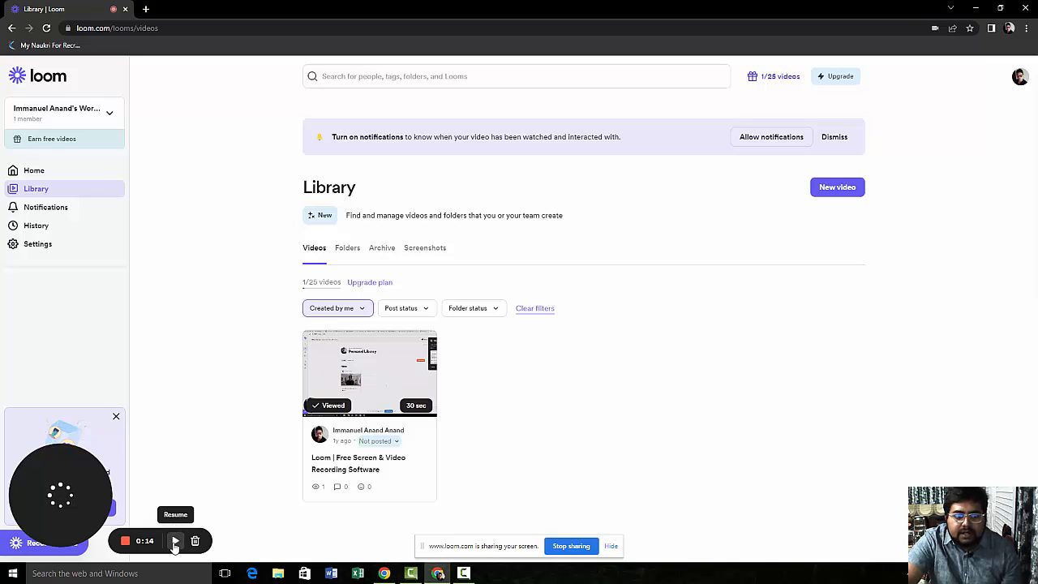
left_click(127, 542)
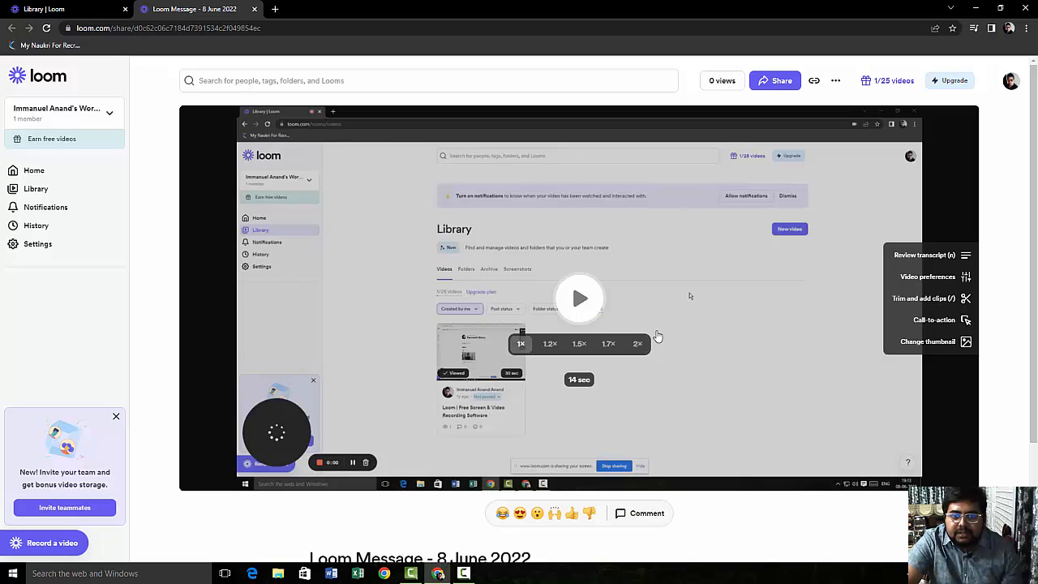
Step: Play the new recording, pause at 0:09, and go to the Call-to-action upgrade page
left_click(729, 350)
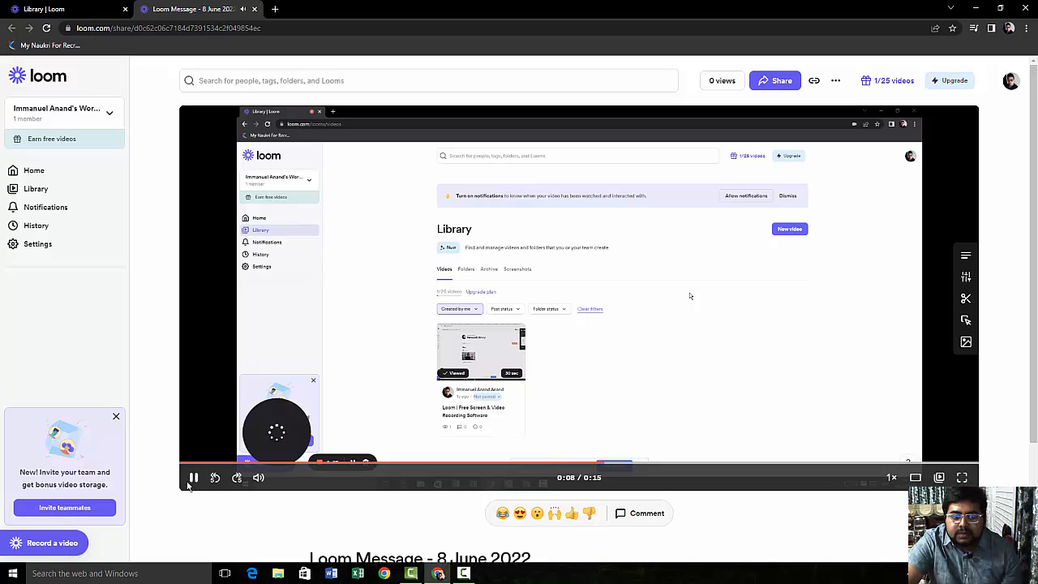
left_click(192, 477)
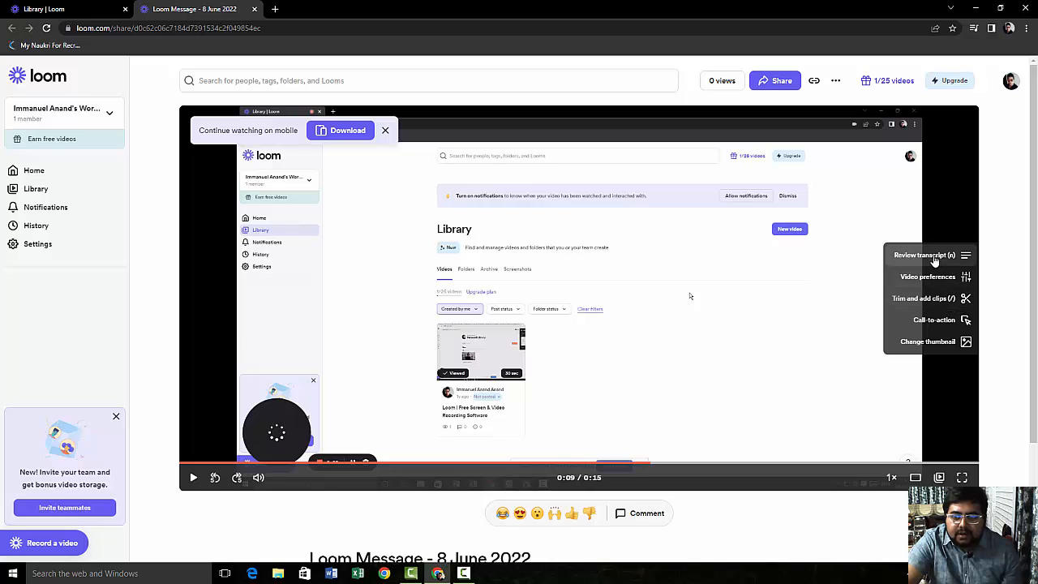
left_click(918, 321)
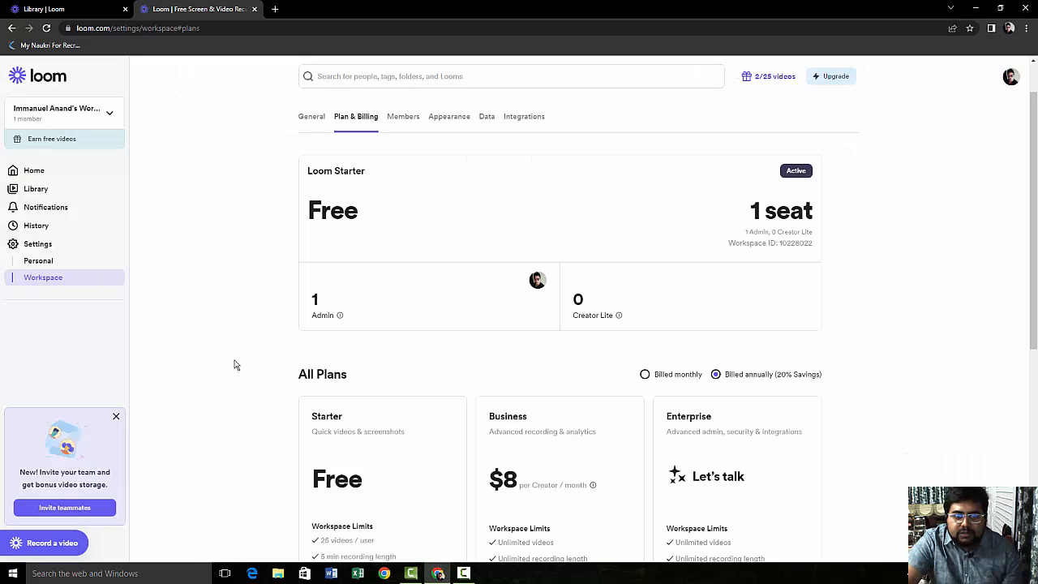
Step: Scroll through the Starter, Business and Enterprise plans, then go back to the video
scroll(234, 365, "down", 4)
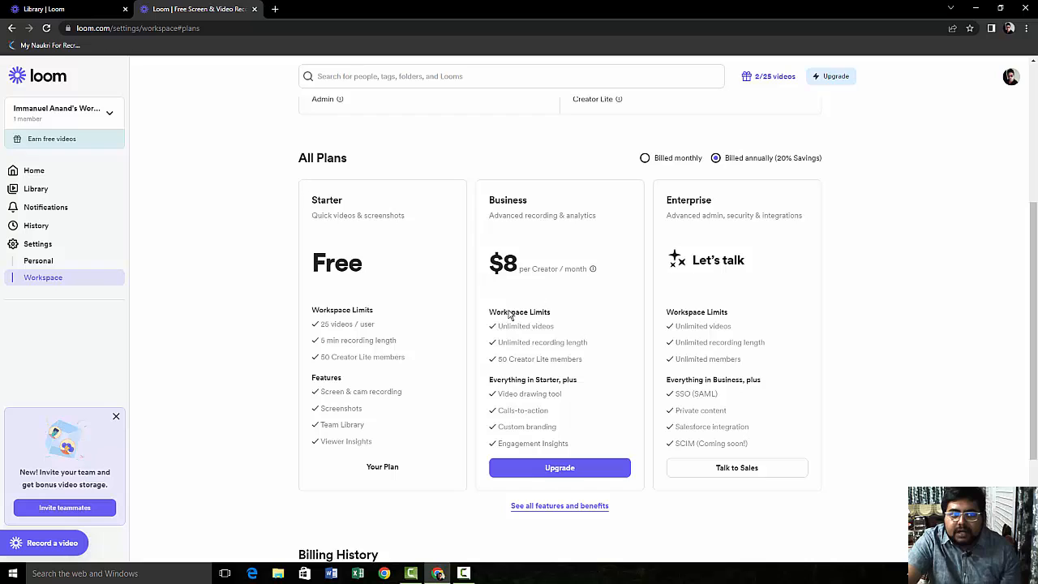
scroll(498, 308, "up", 4)
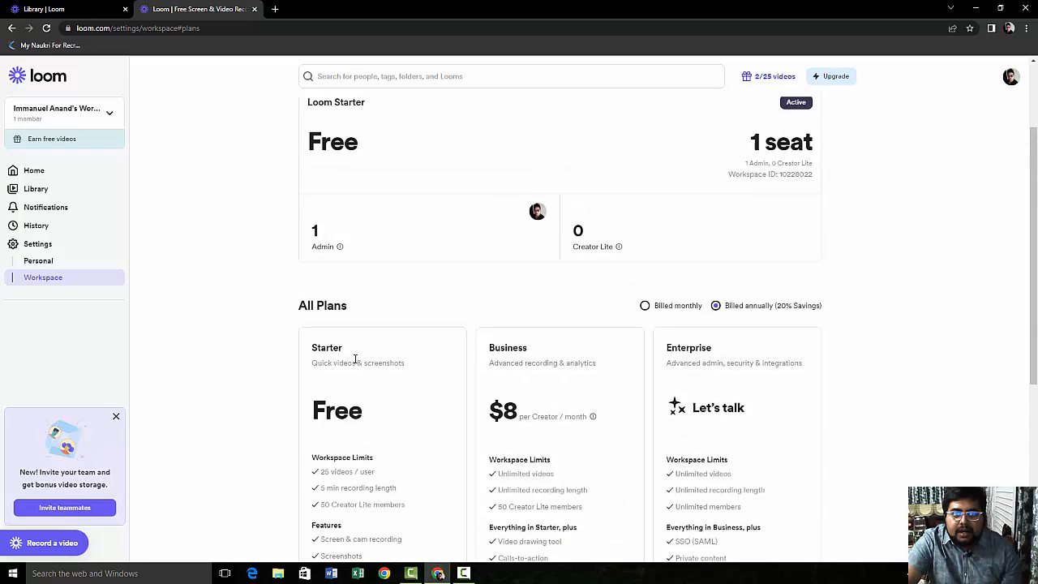
left_click(11, 28)
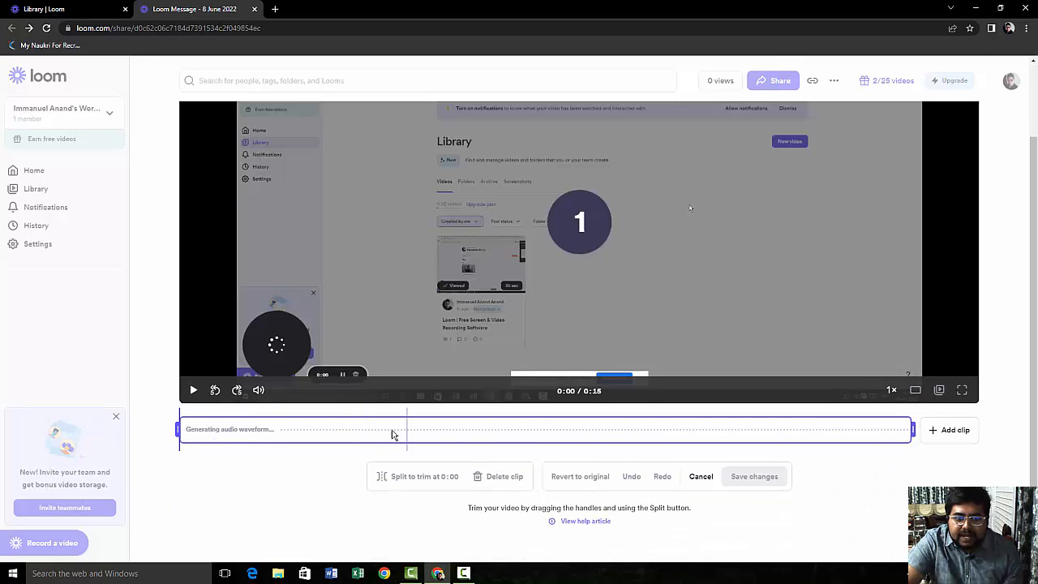
Step: Scrub the trim playhead through the clip and settle it at 0:02
left_click(304, 434)
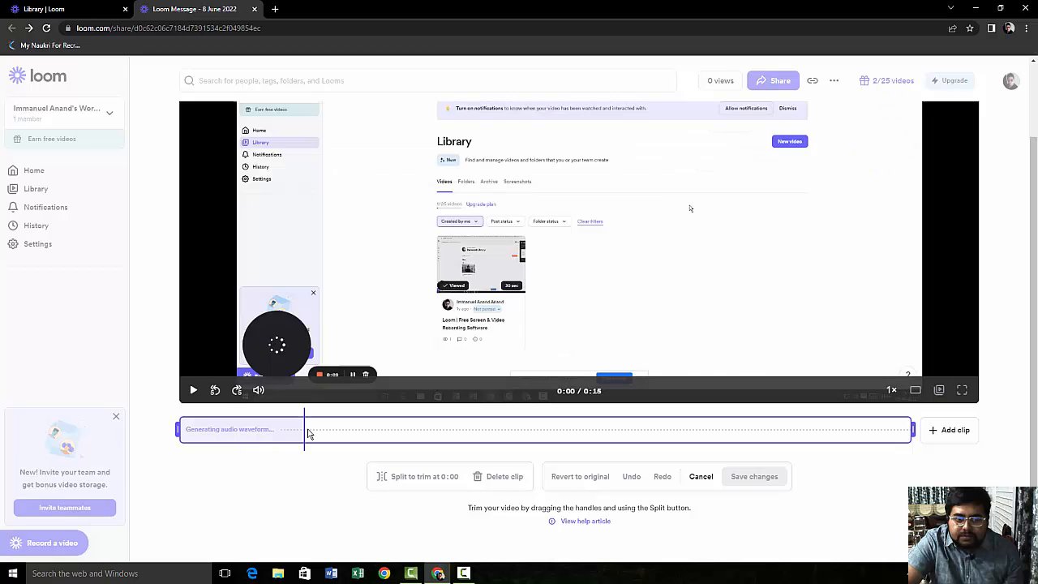
left_click(494, 434)
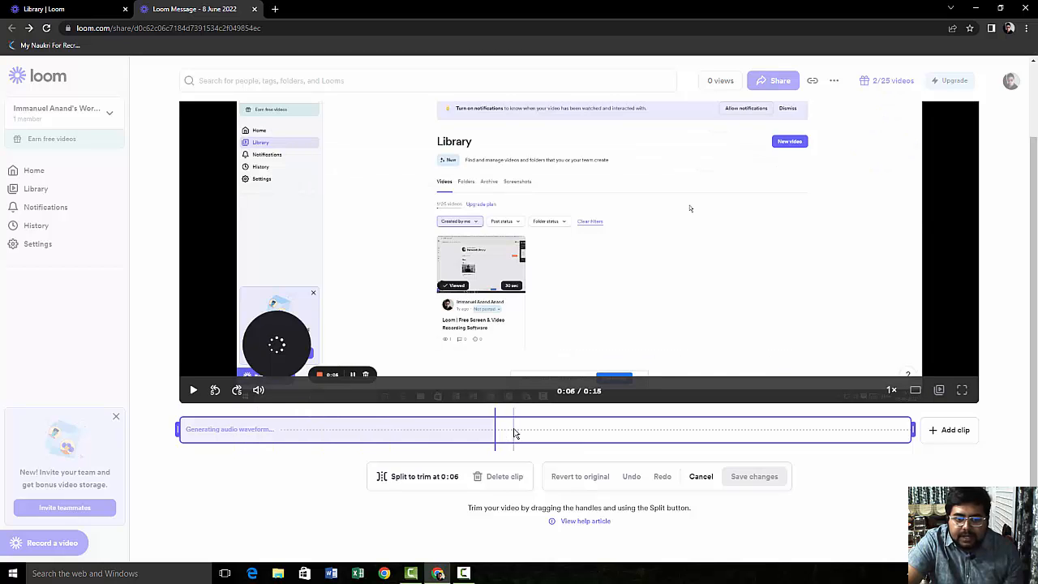
left_click(272, 438)
left_click(609, 434)
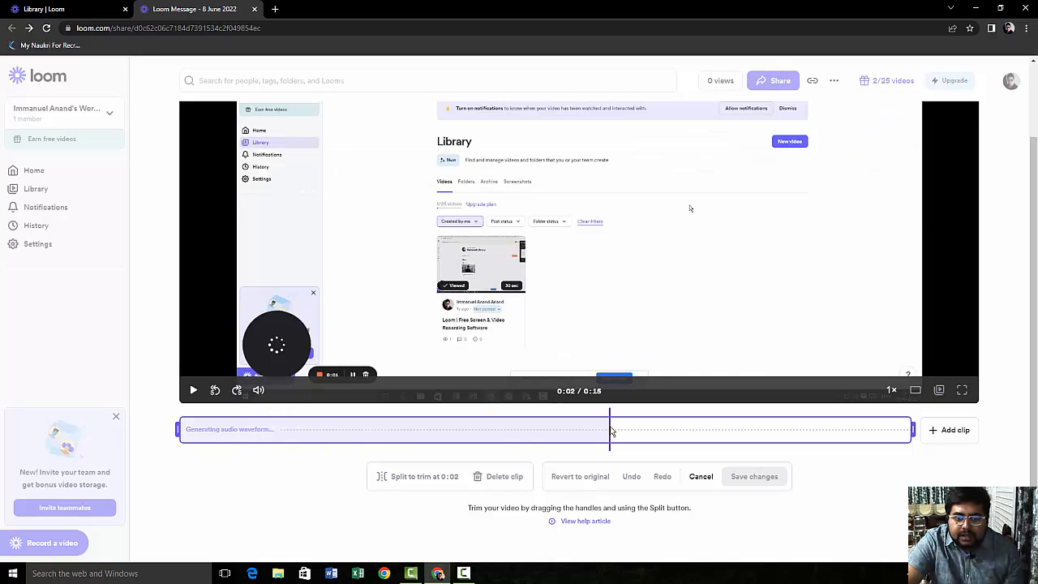
left_click(782, 431)
left_click(843, 431)
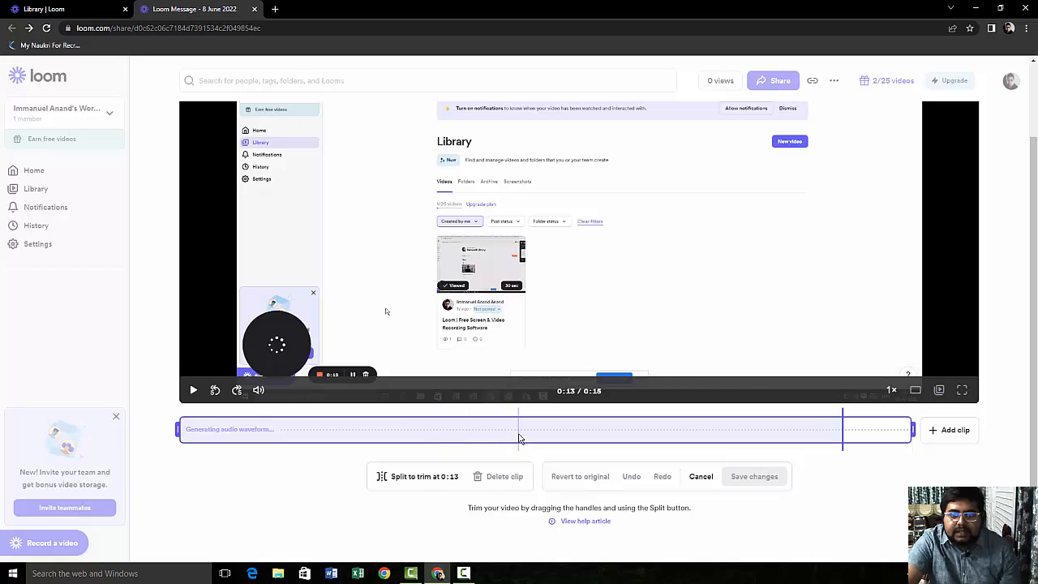
left_click(520, 438)
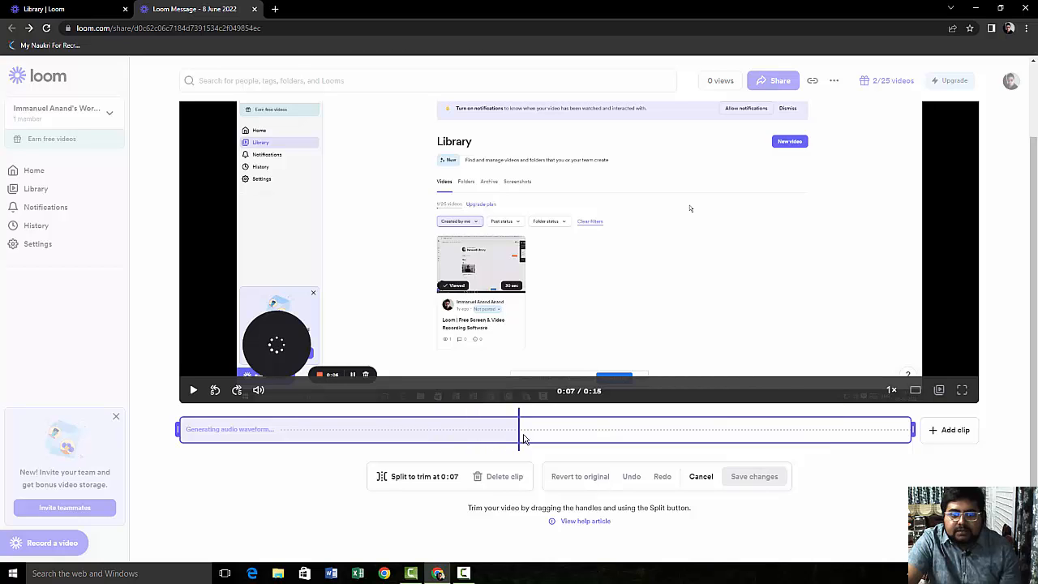
left_click(286, 433)
Step: Split the clip at 0:02 and save the trimmed video
key("slash")
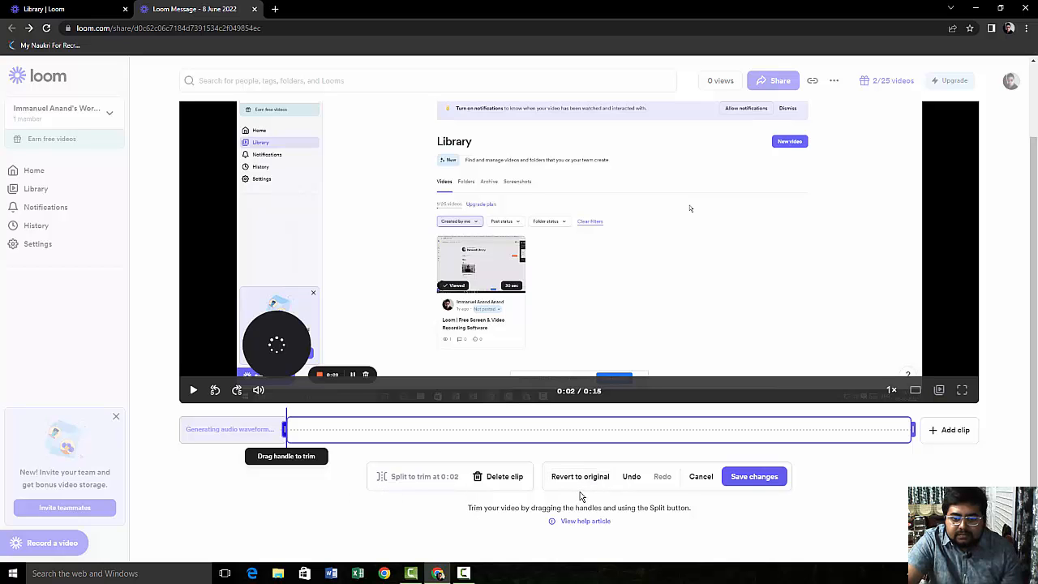
left_click(778, 477)
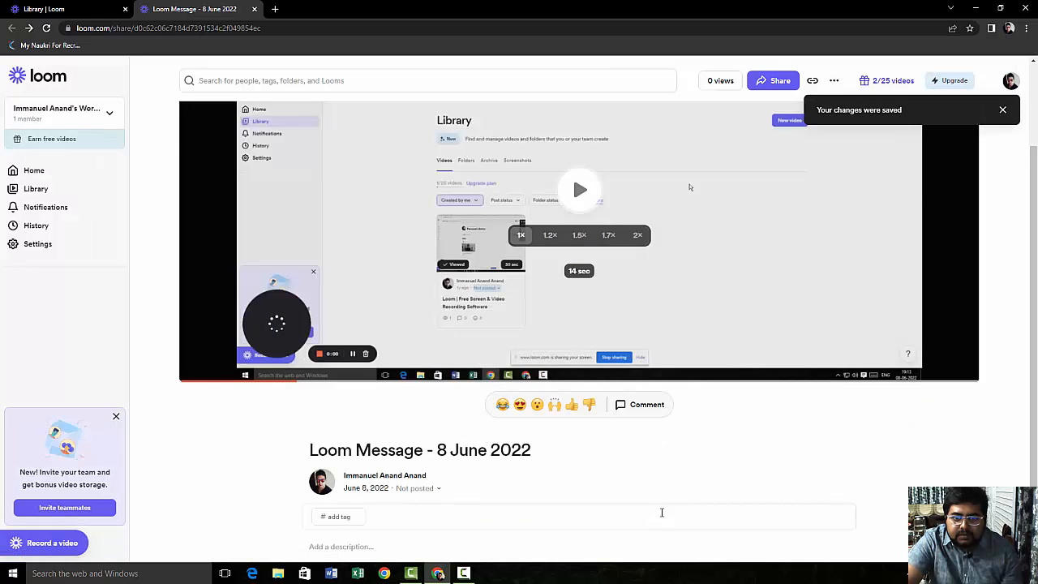
scroll(661, 513, "up", 2)
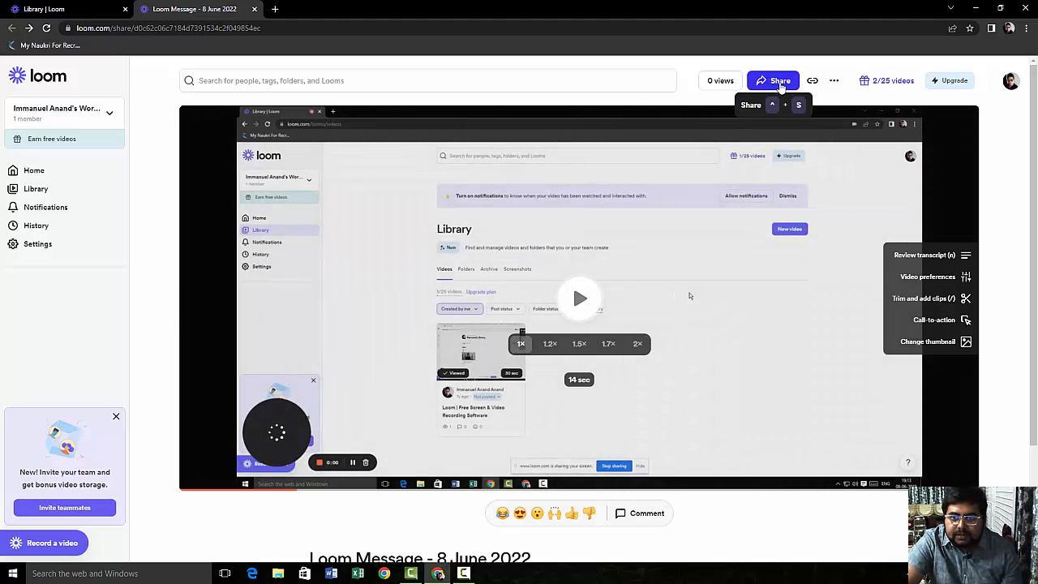
Step: Open the Share dialog for the trimmed recording
left_click(780, 84)
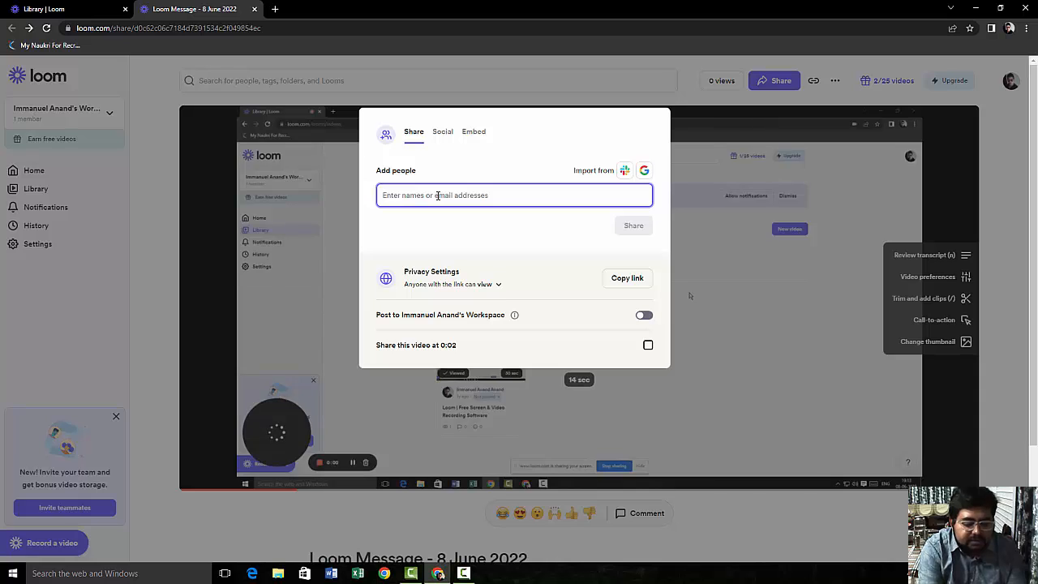
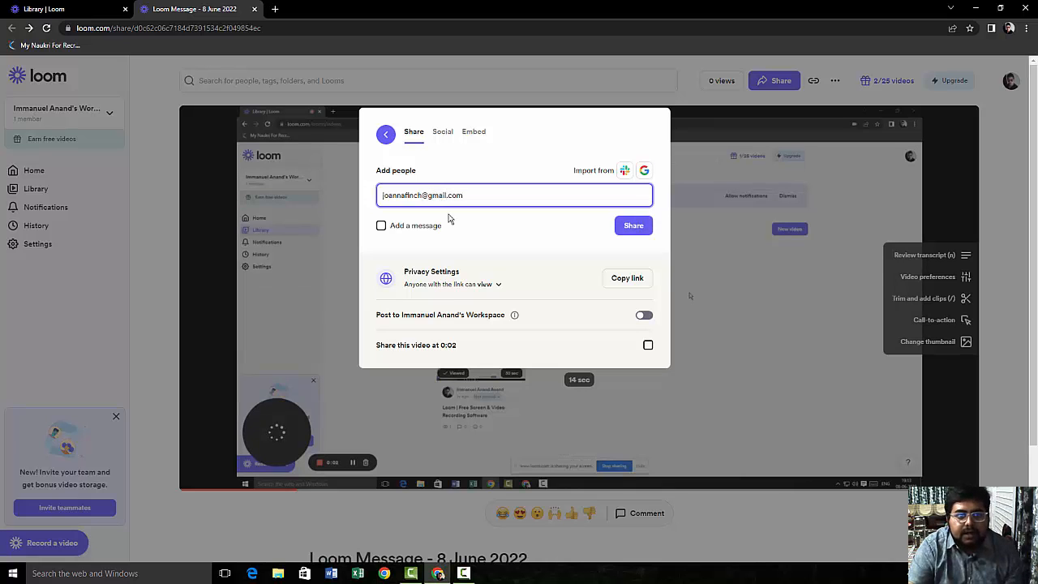
Step: Add the recipient's e-mail address under Add people, copy the share link, and close the dialog
left_click(476, 221)
left_click(422, 198)
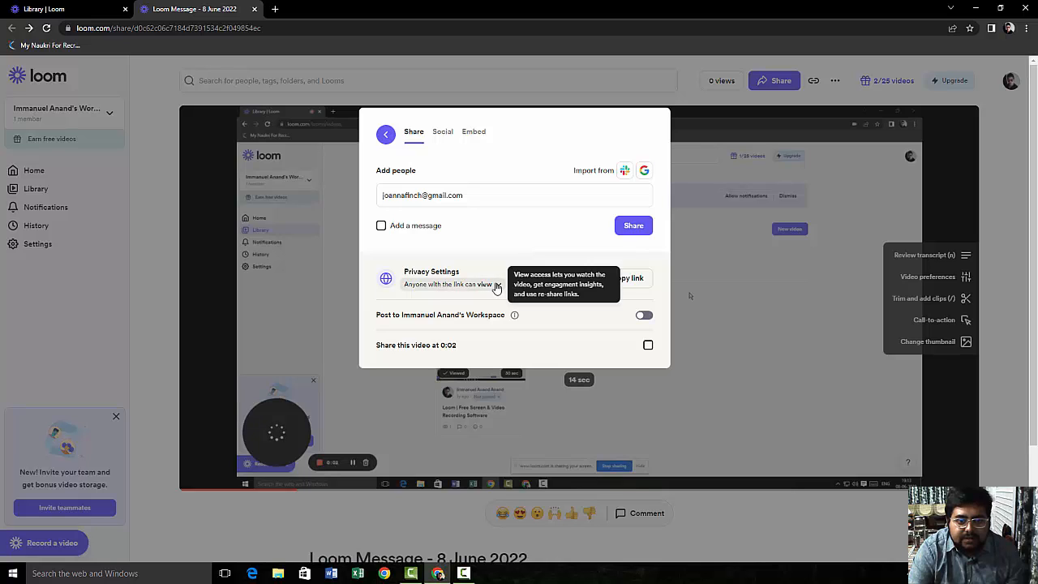
left_click(610, 280)
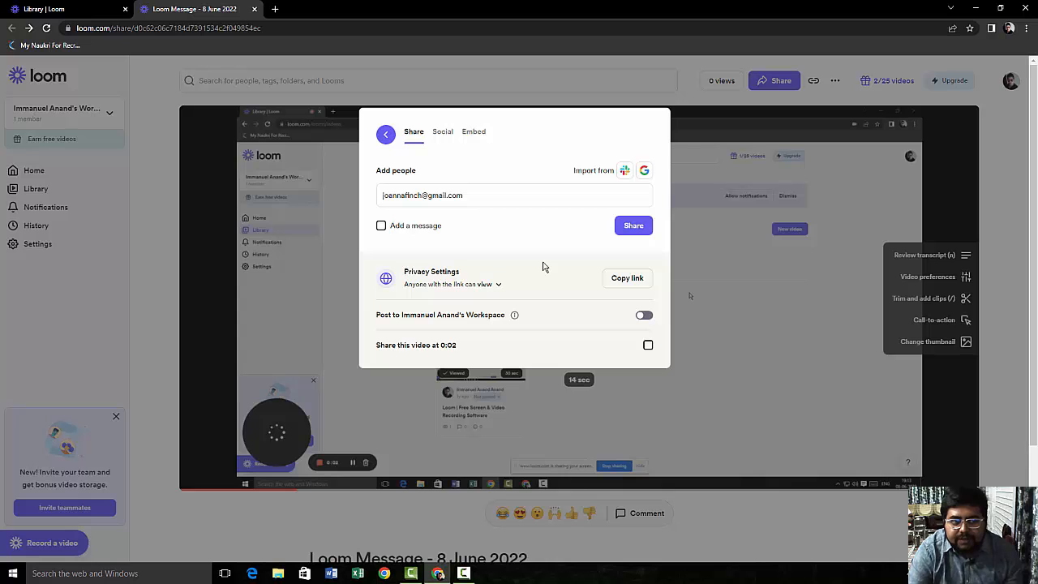
left_click(150, 111)
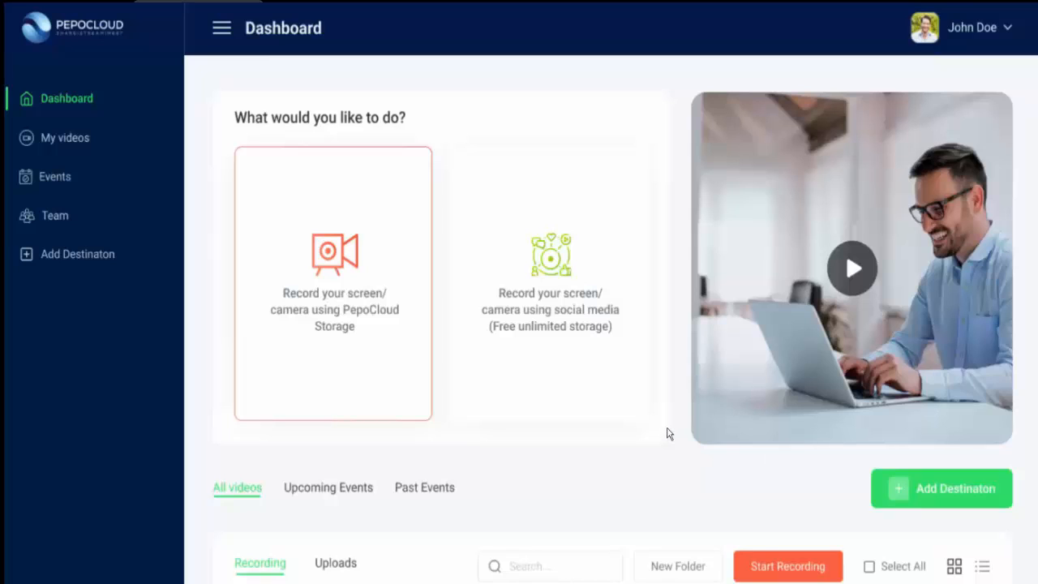
Step: Scroll down the PepoCloud dashboard to the library of recordings from 3 days ago
scroll(667, 426, "down", 2)
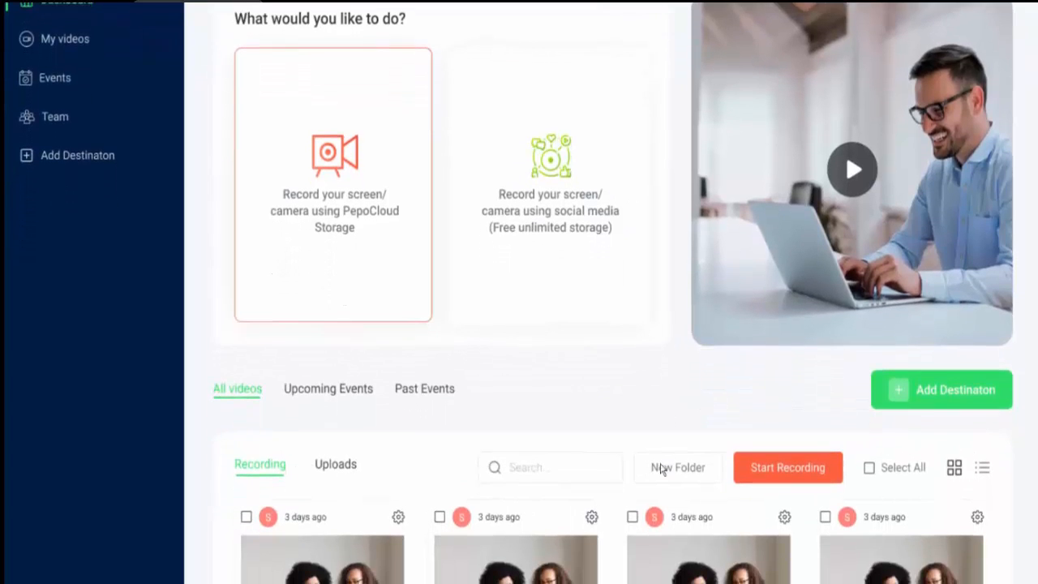